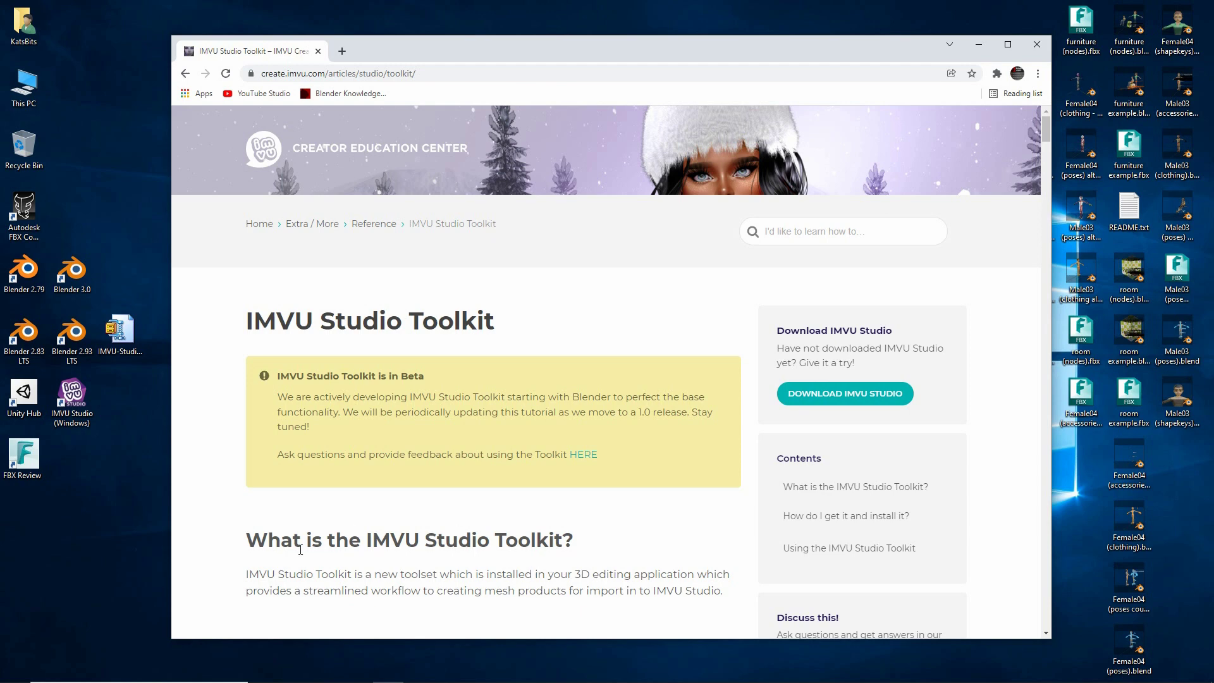
Read the toolkit page's download section for Blender 2.9 LTS and locate the downloaded toolkit archive on the desktop.
left_click_drag(373, 538, 556, 539)
left_click(594, 537)
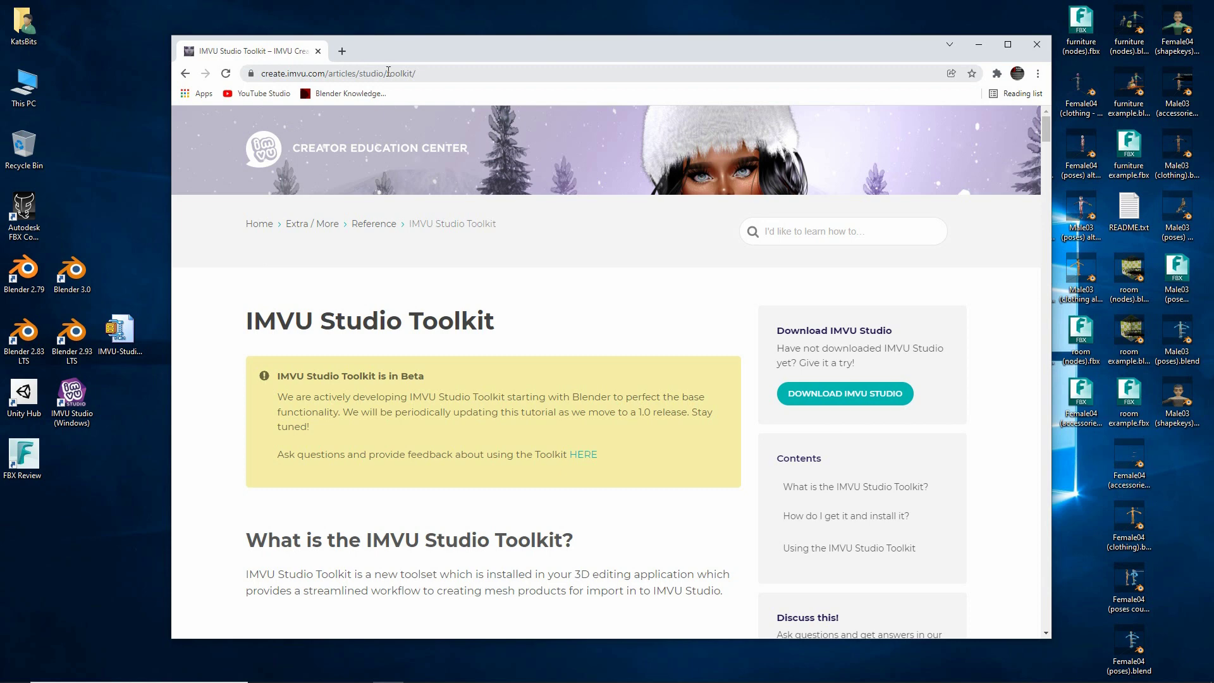
scroll(429, 297, "down", 8)
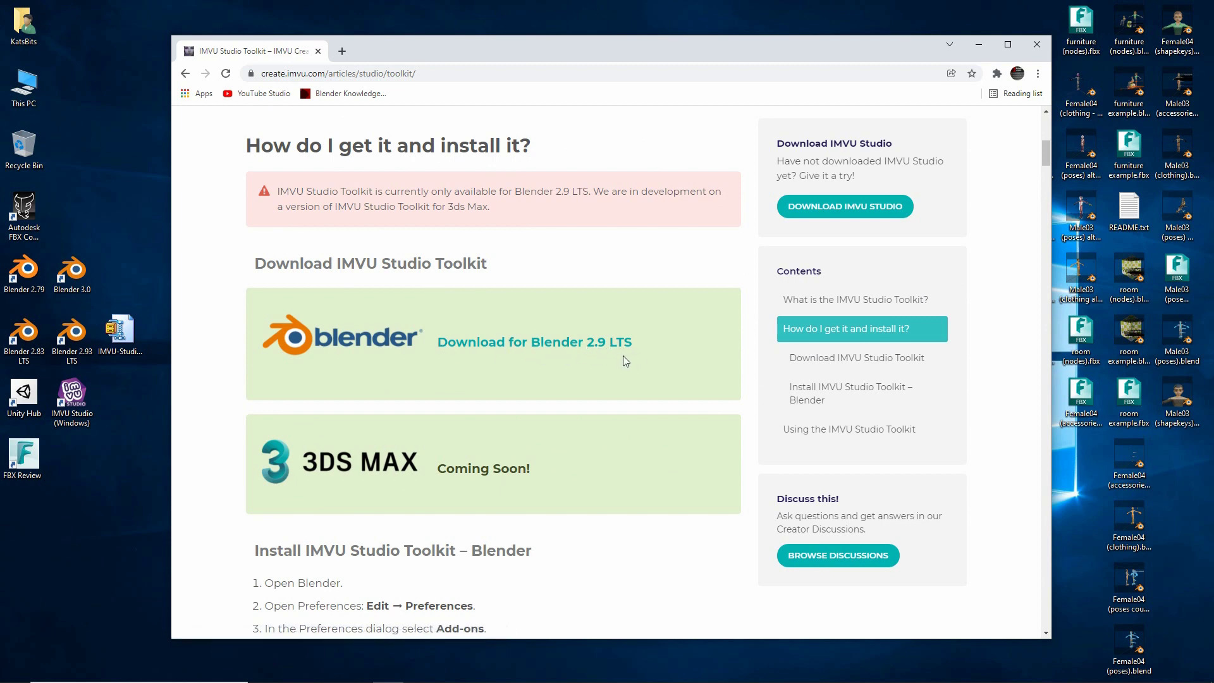
left_click_drag(638, 344, 531, 344)
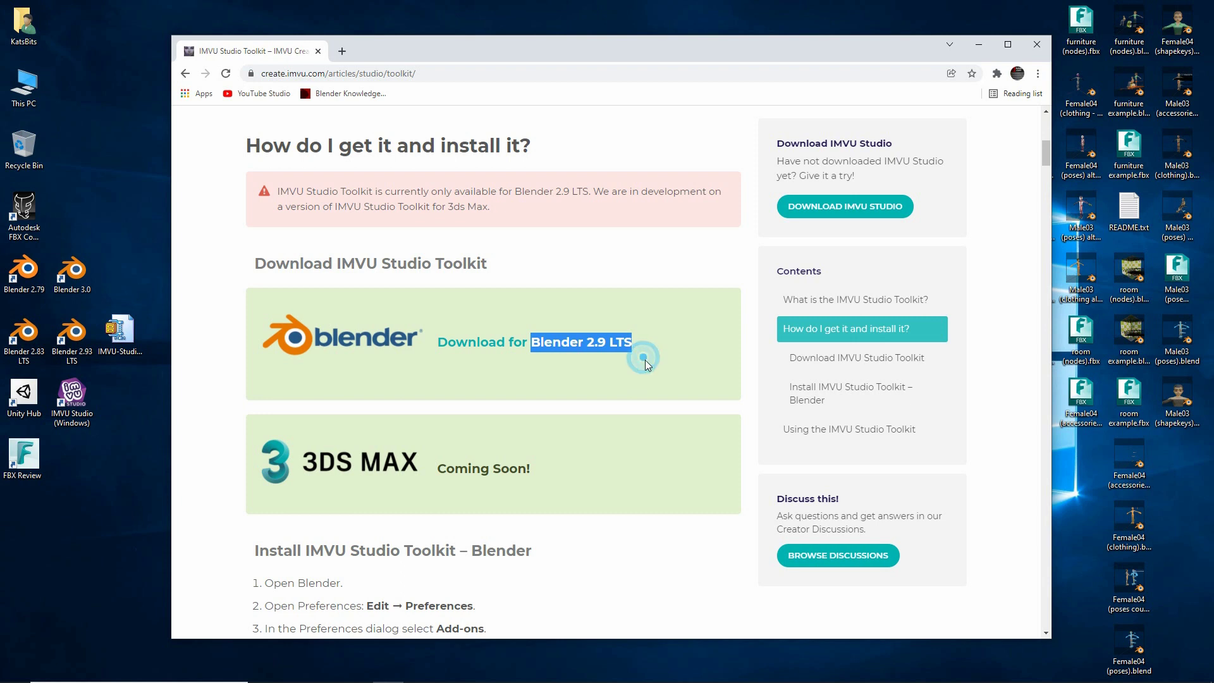
left_click(126, 335)
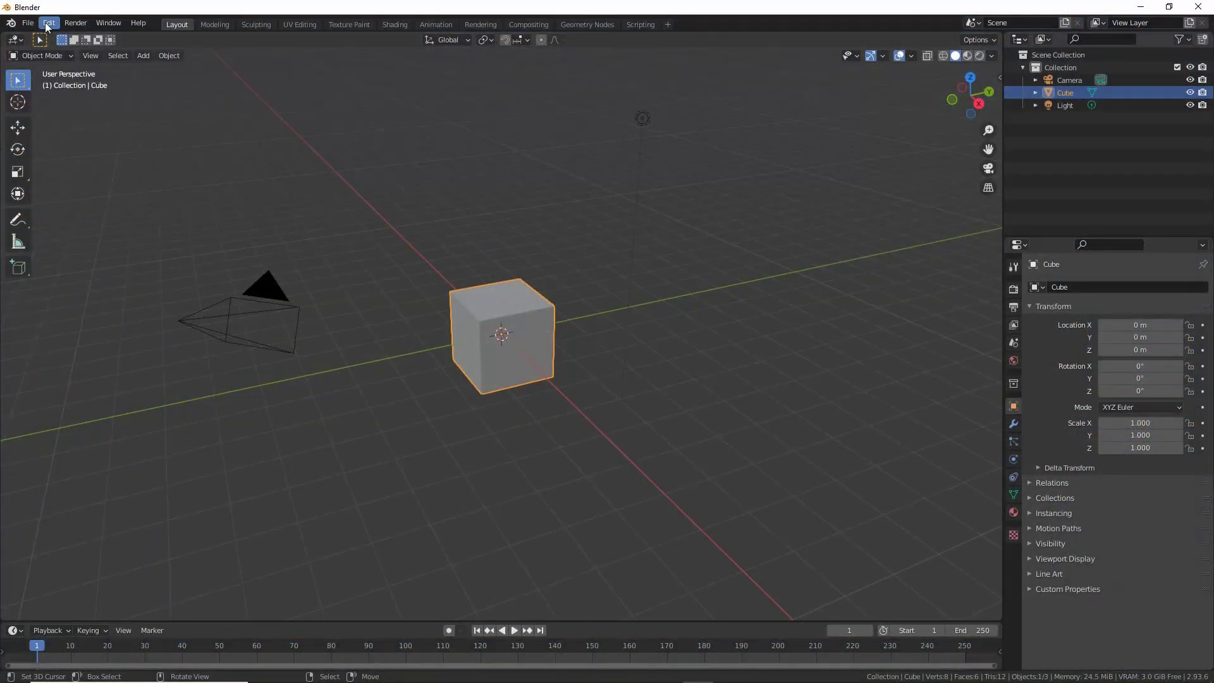
Open Blender's Preferences window and place it in the middle of the viewport.
left_click(45, 22)
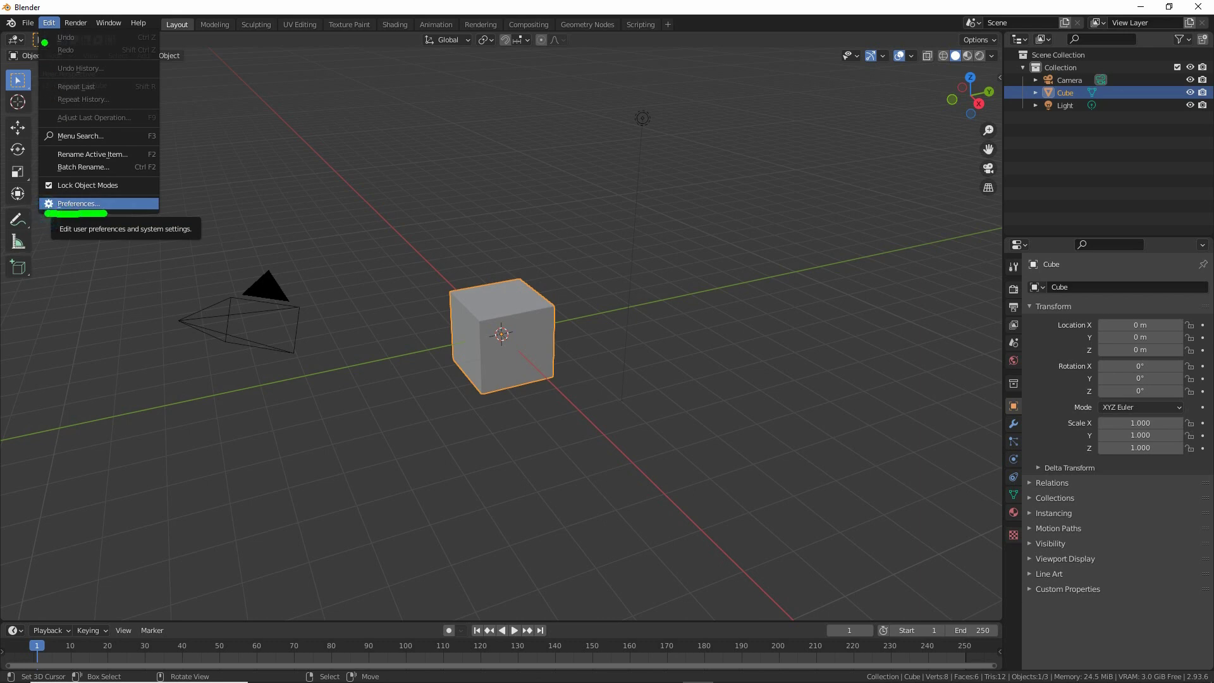
left_click_drag(36, 31, 73, 29)
key("Escape")
left_click(71, 206)
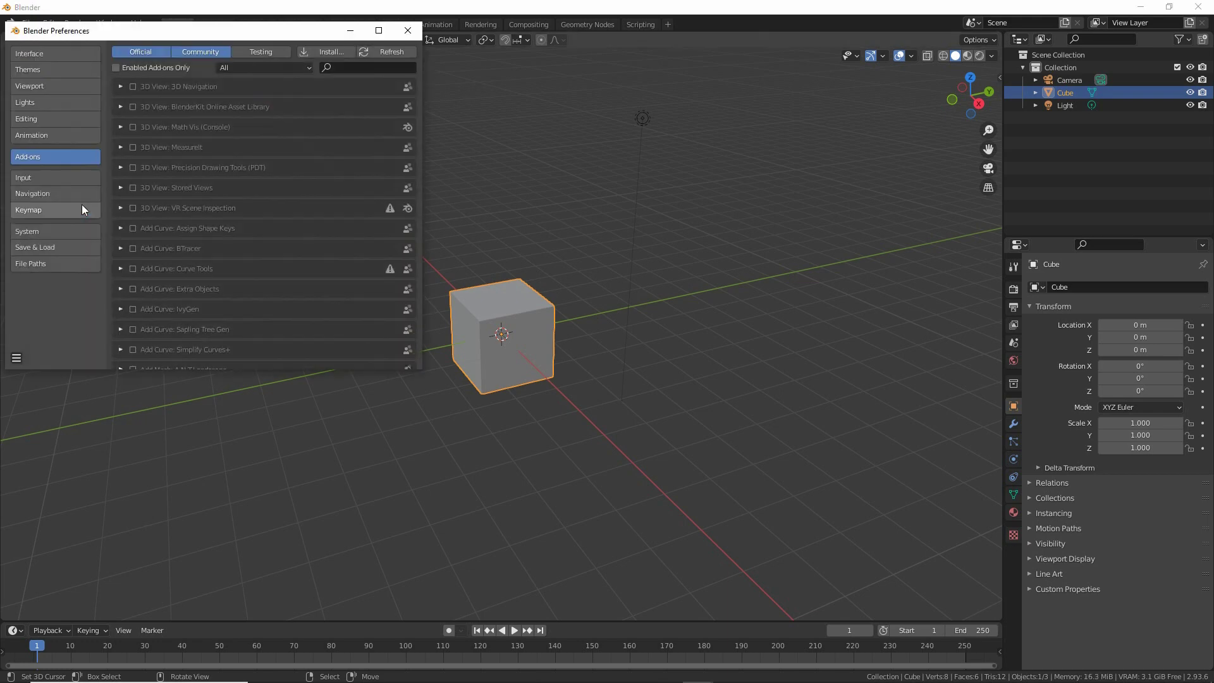
left_click_drag(214, 23, 471, 194)
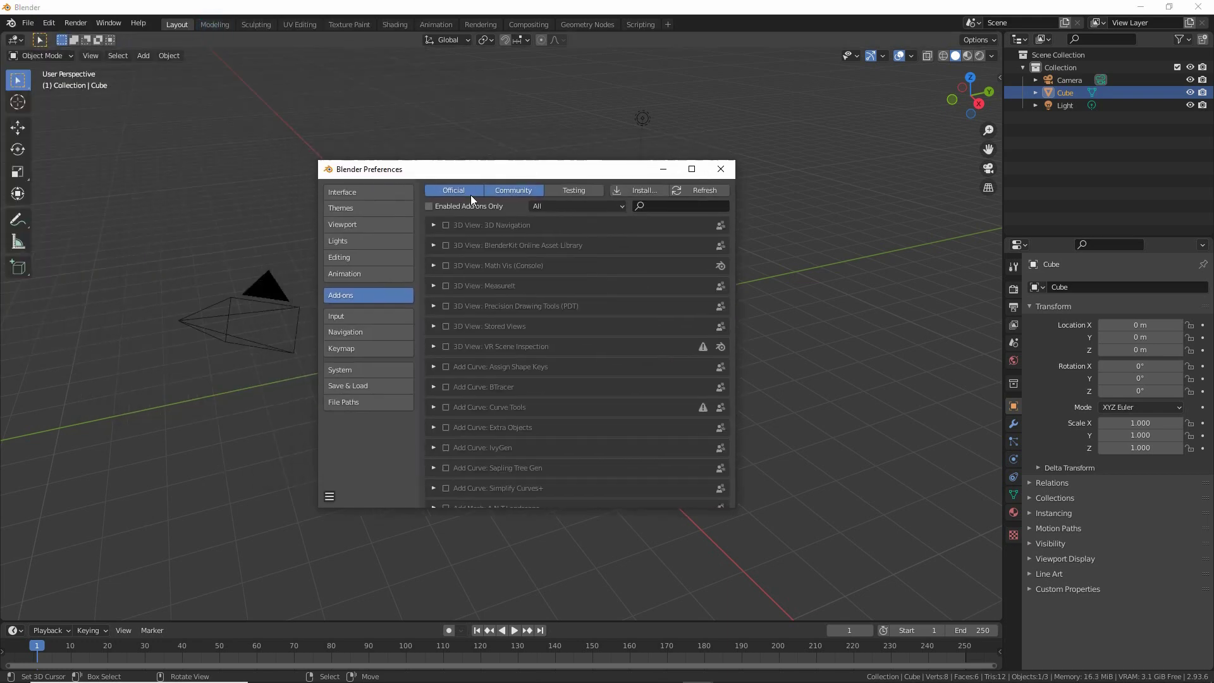
Look through the Interface, Themes, Viewport, Lights, Editing and Animation preferences and return to the Add-ons preferences.
left_click(353, 191)
left_click(341, 208)
left_click(344, 225)
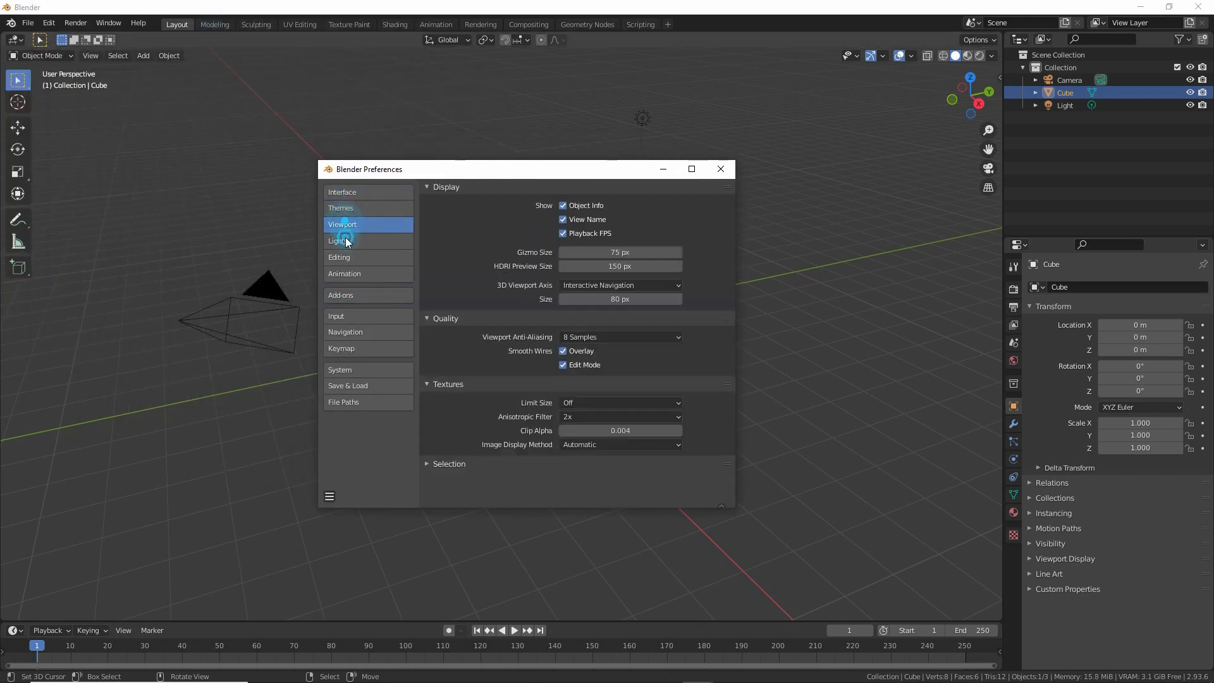
left_click(345, 240)
left_click(344, 258)
left_click(344, 274)
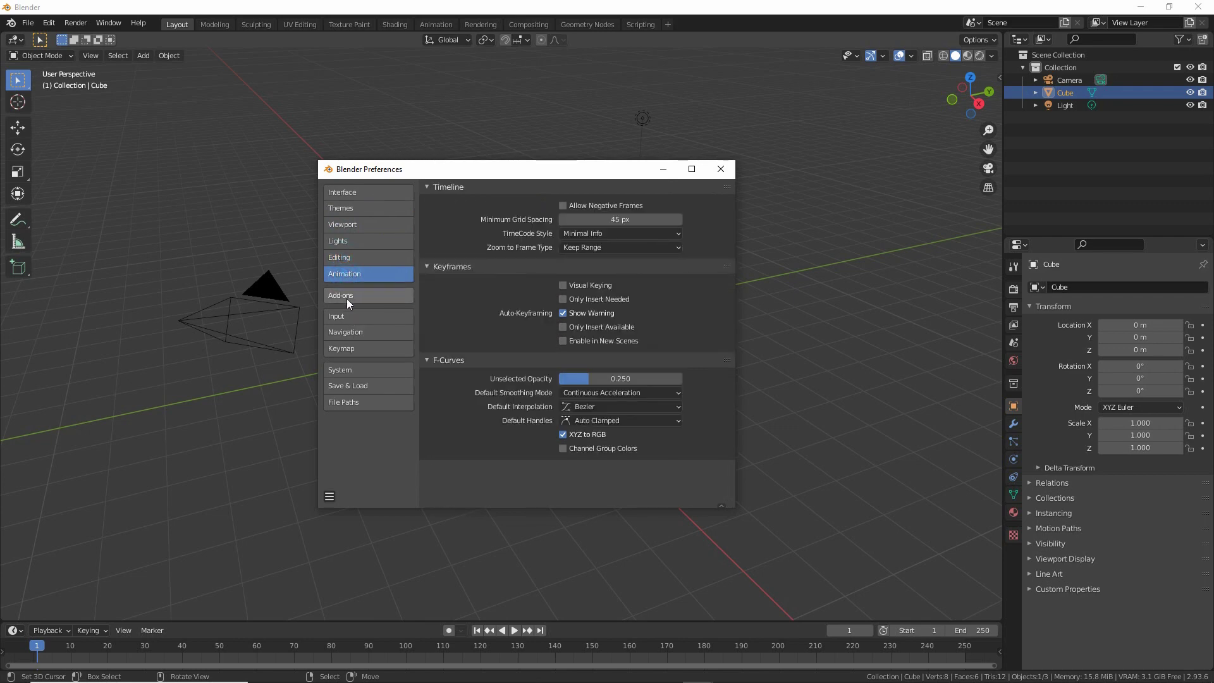
left_click(347, 300)
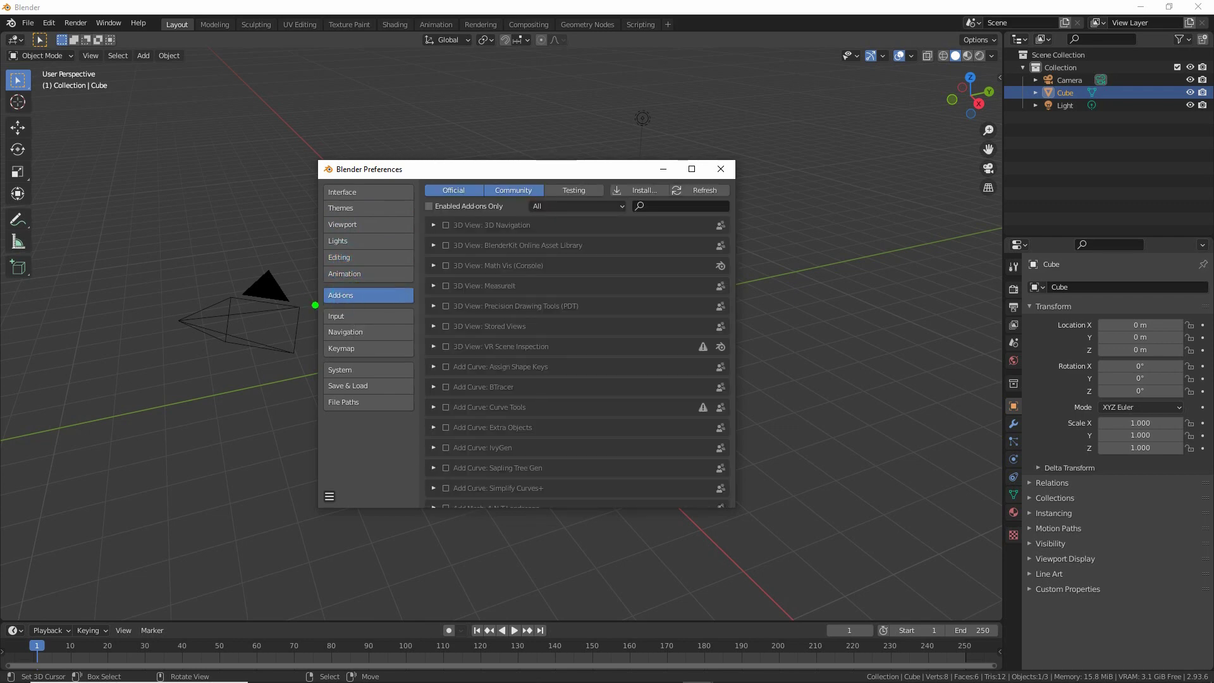
left_click_drag(312, 305, 372, 305)
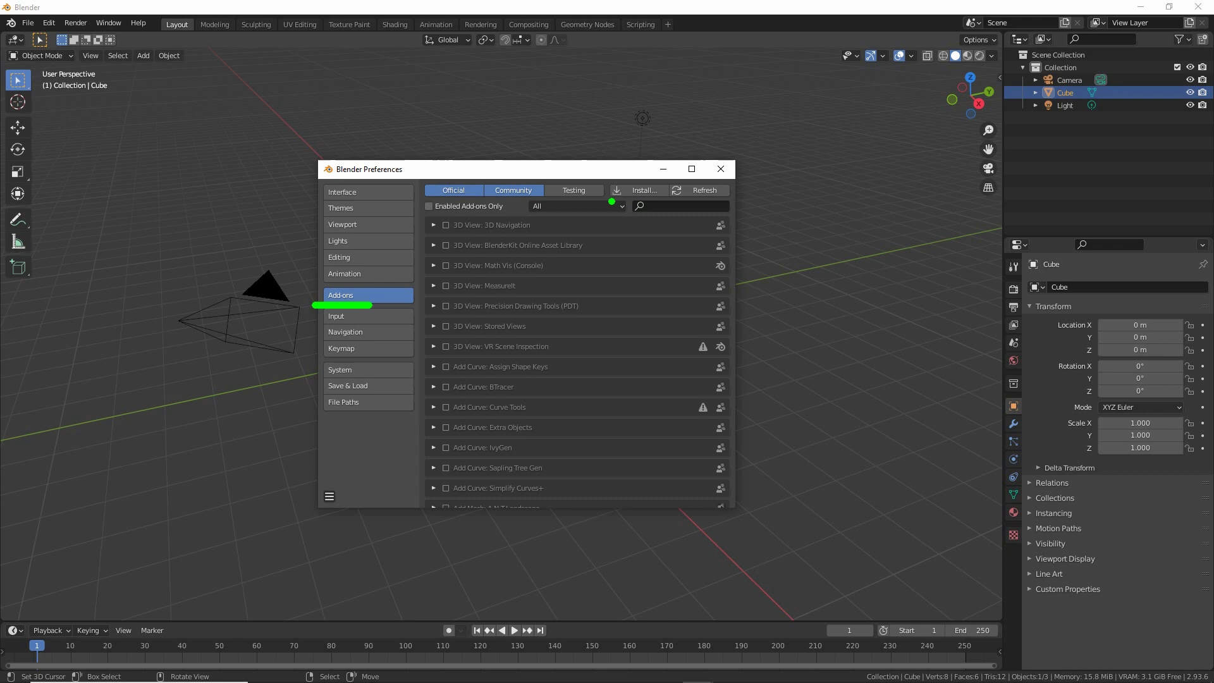
left_click_drag(608, 202, 672, 204)
left_click_drag(644, 262, 644, 206)
left_click_drag(632, 219, 658, 226)
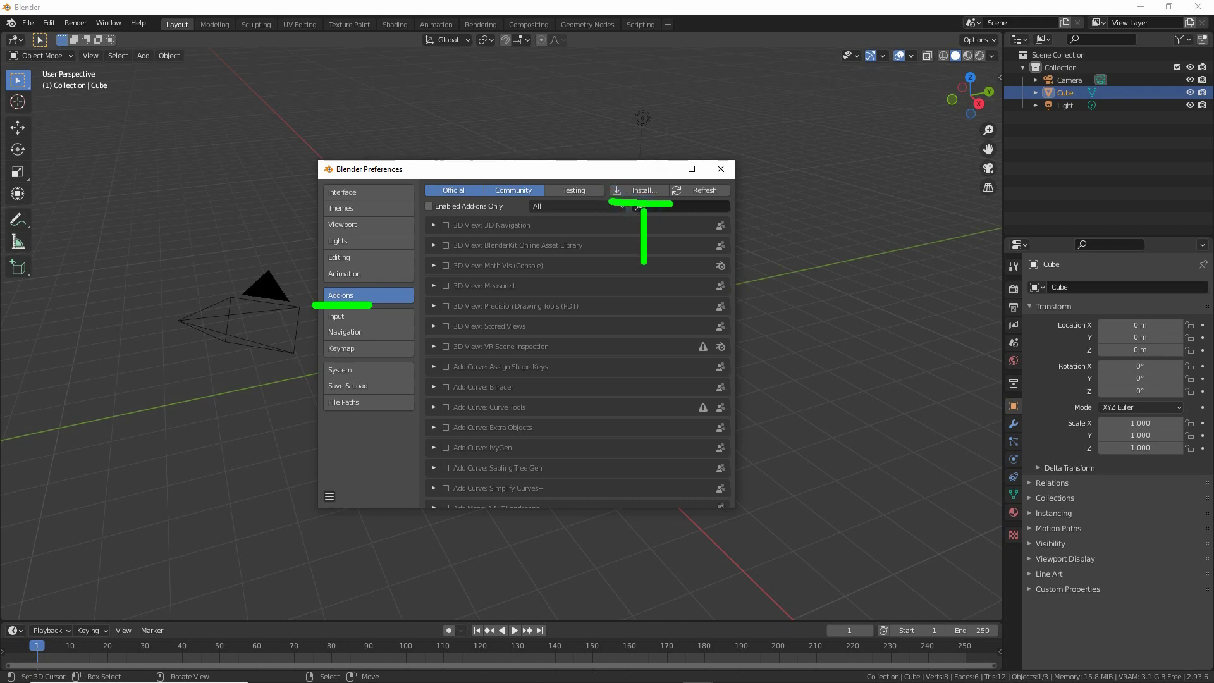
key("Escape")
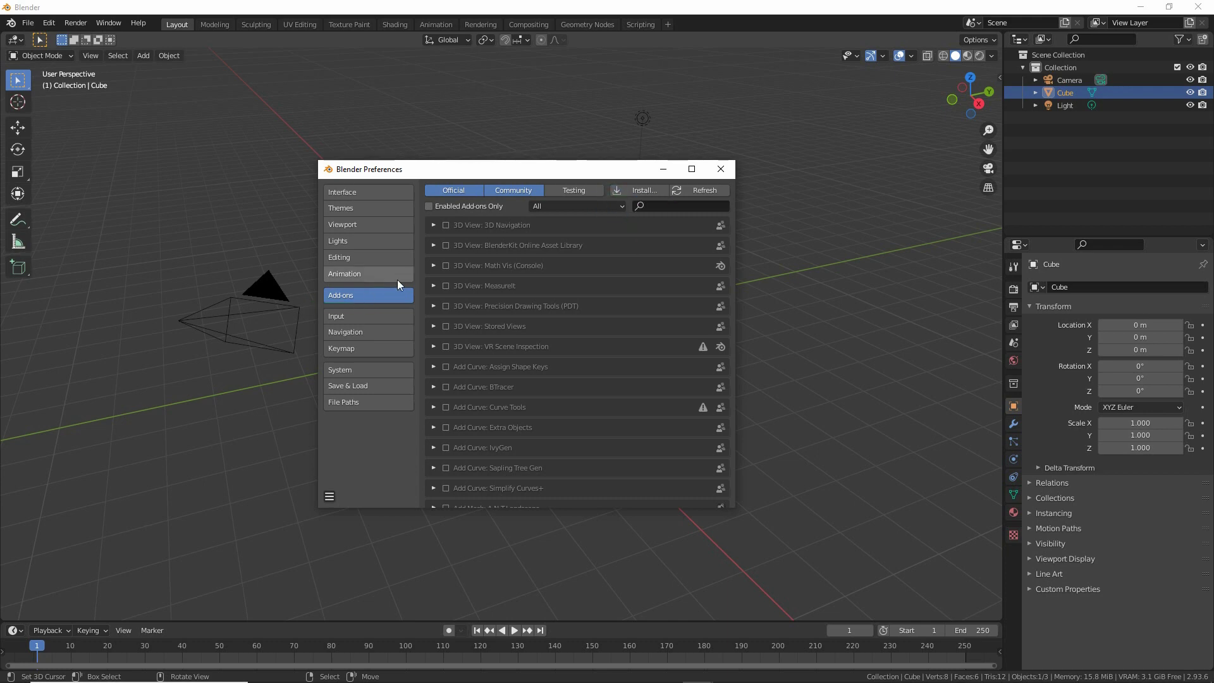
Install the add-on from IMVU-Studio-Toolkit-Blender2.9LTS-0.5.32.zip in the Desktop folder.
left_click(637, 190)
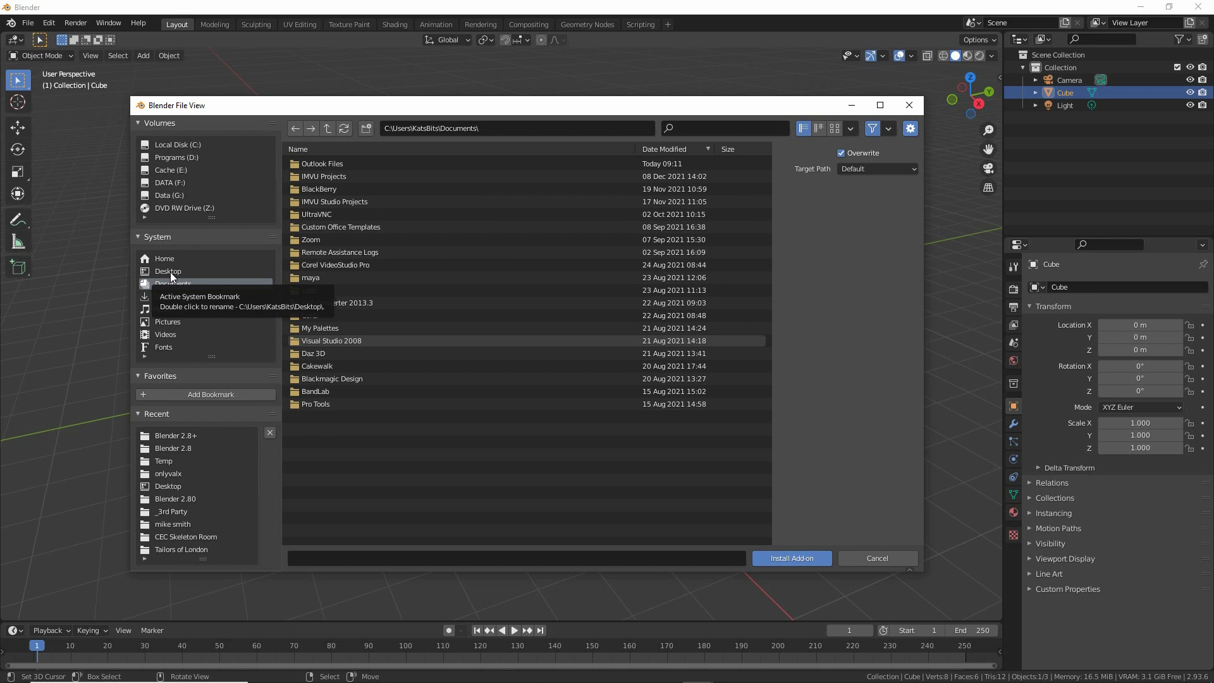
left_click(169, 272)
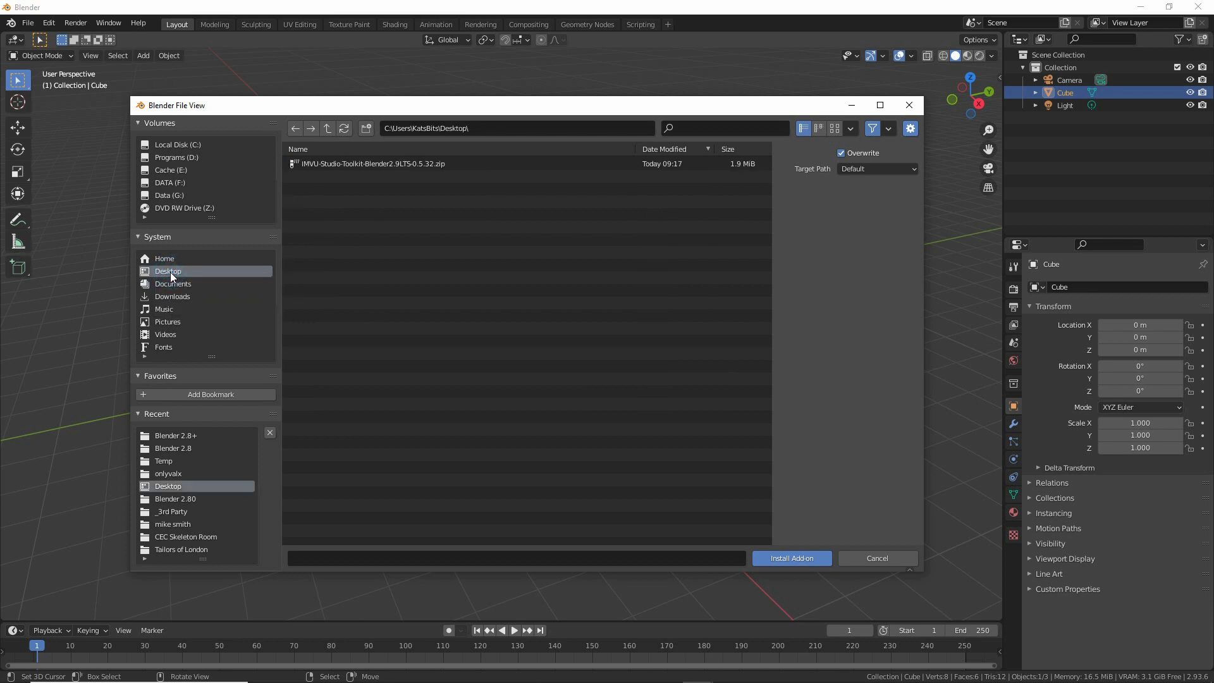
left_click(370, 163)
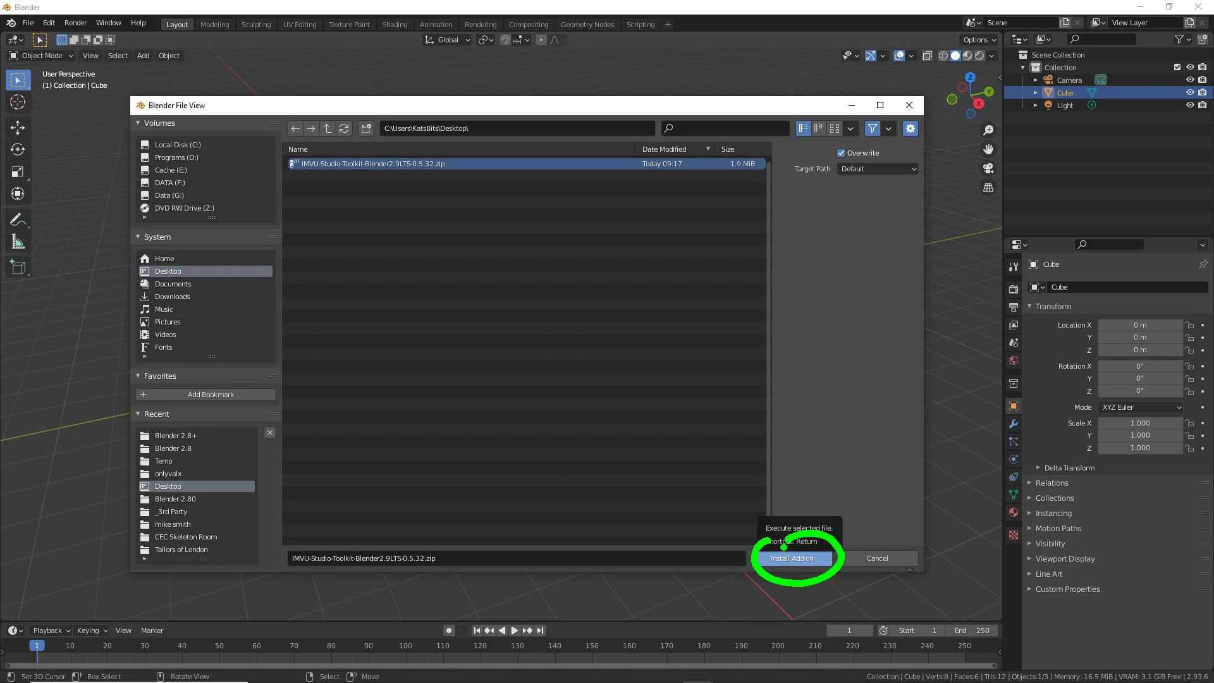
left_click(792, 557)
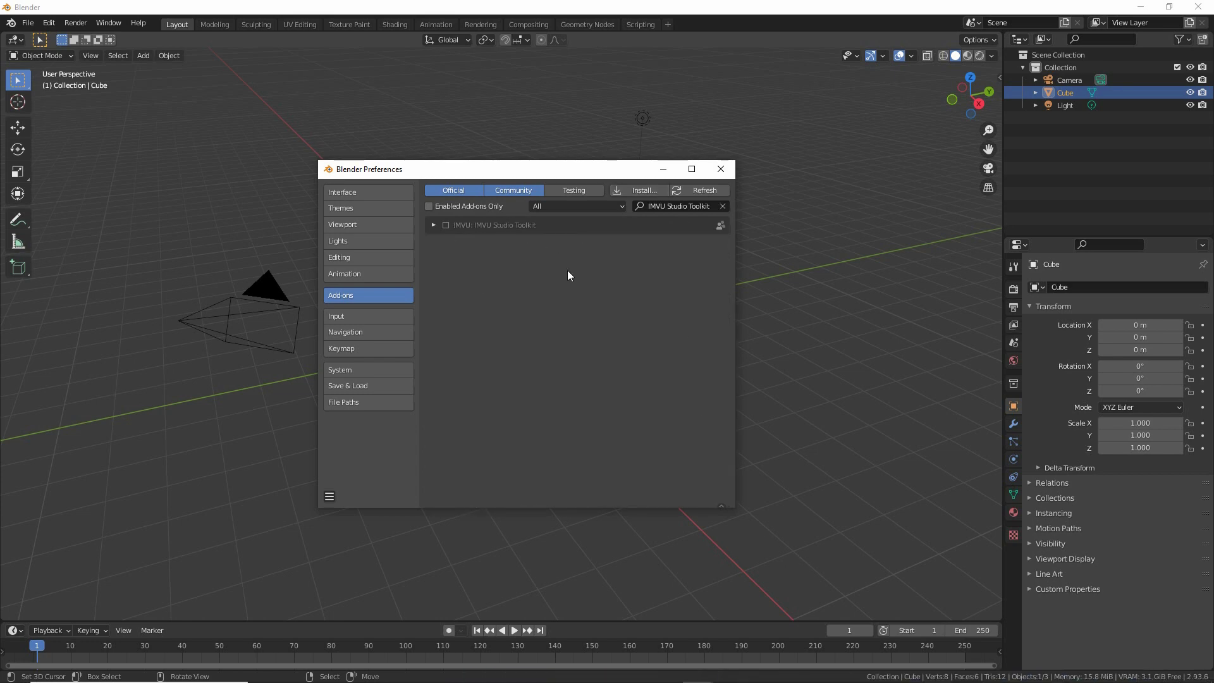
Expand the IMVU Studio Toolkit add-on's details, enable the add-on and close the Preferences window.
left_click(433, 225)
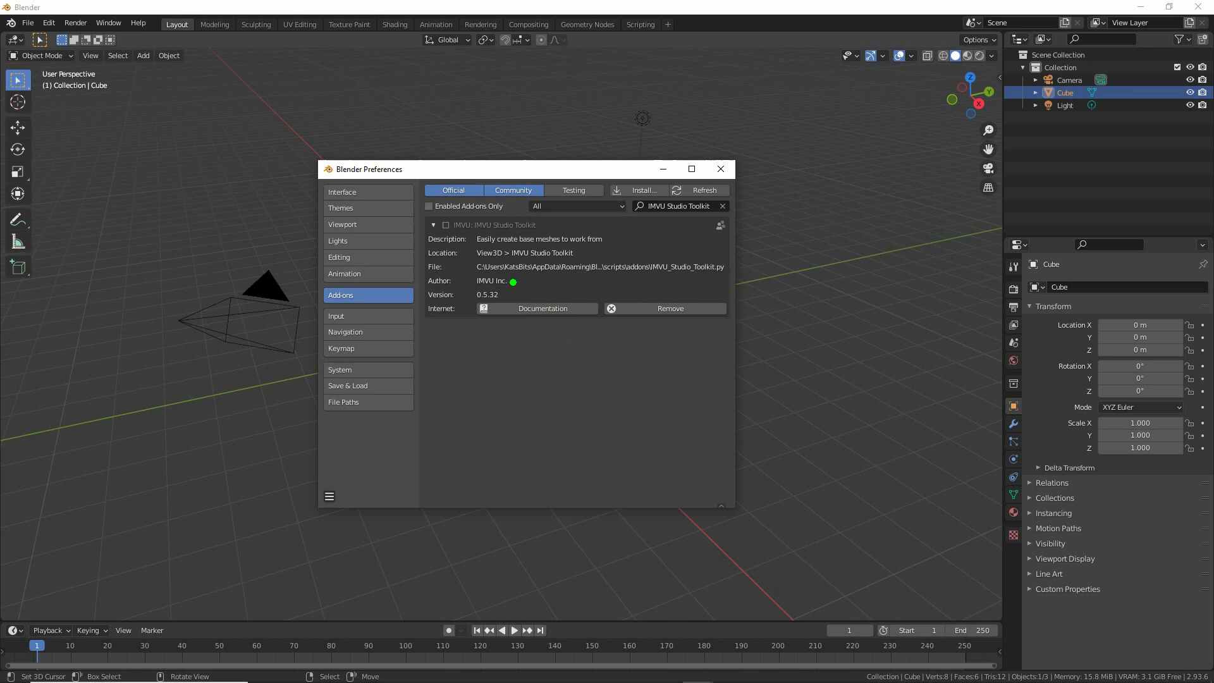
left_click_drag(475, 277, 727, 278)
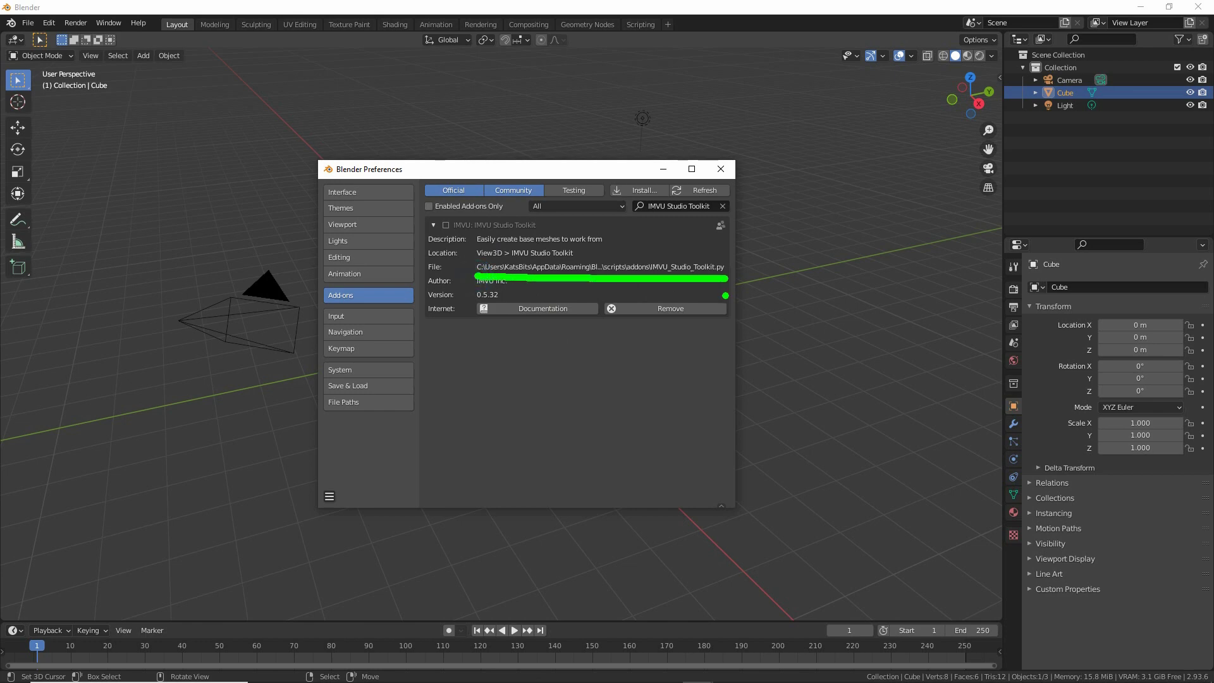
key("Escape")
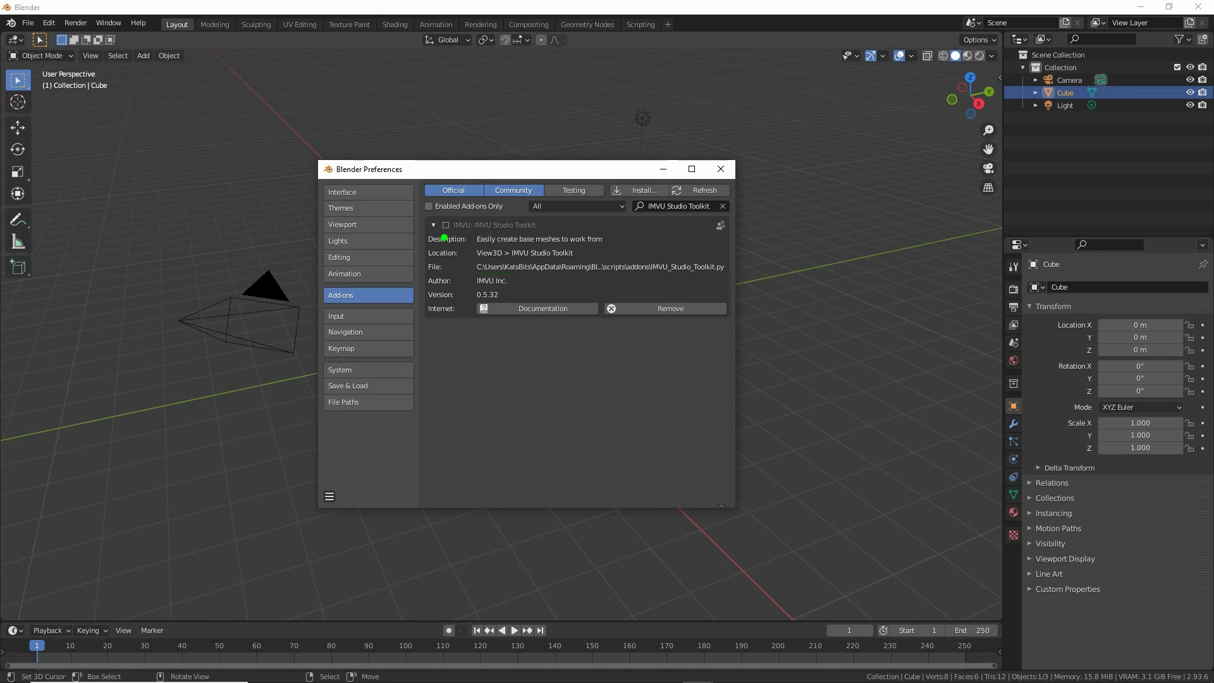
left_click_drag(443, 239, 447, 261)
key("Escape")
left_click(446, 223)
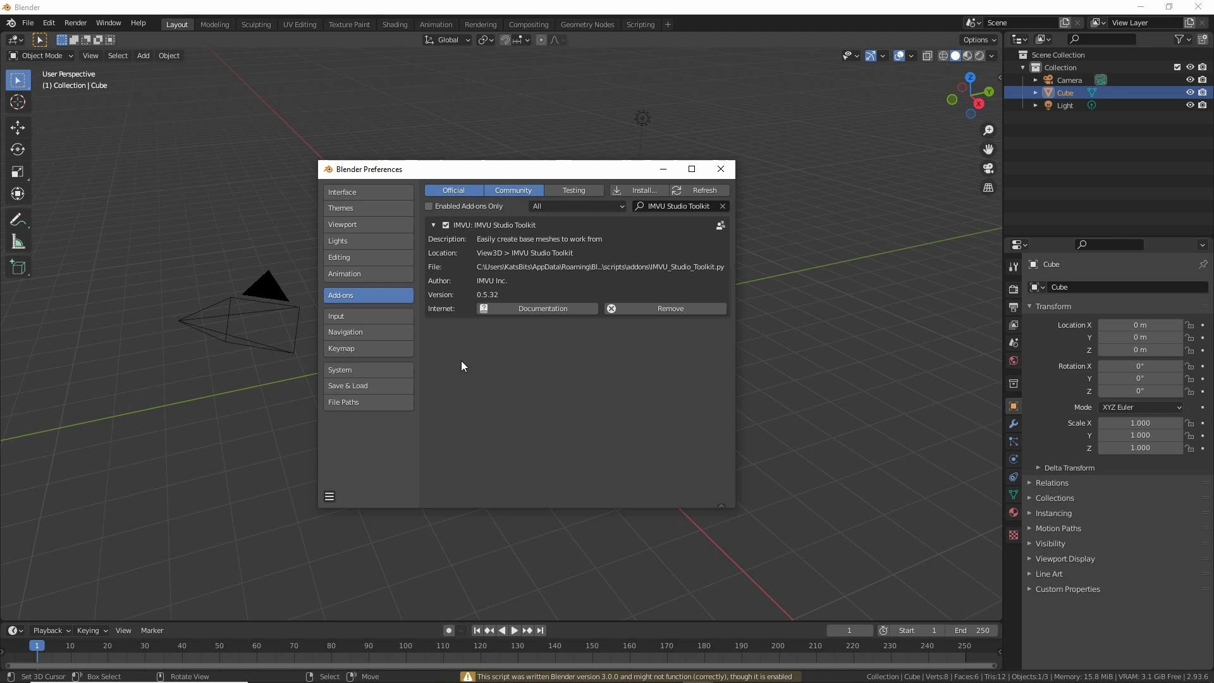
left_click(721, 169)
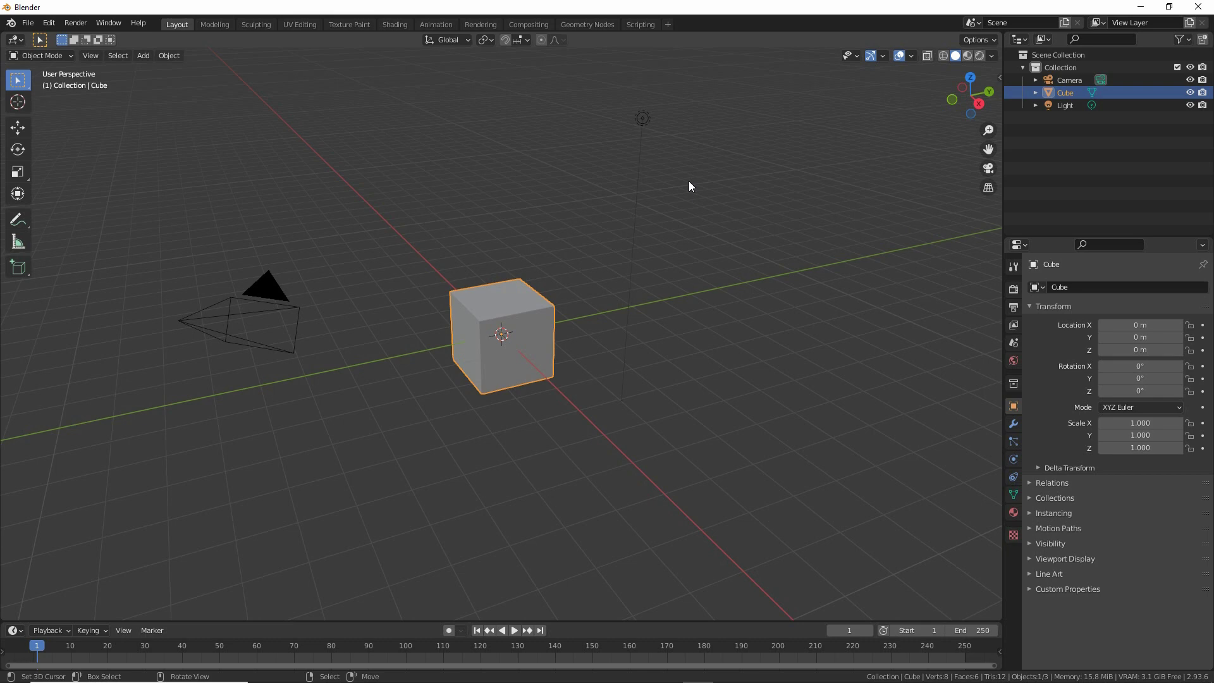
Show the 3D viewport's sidebar and bring up the IMVU Studio Toolkit tools in it.
left_click(96, 57)
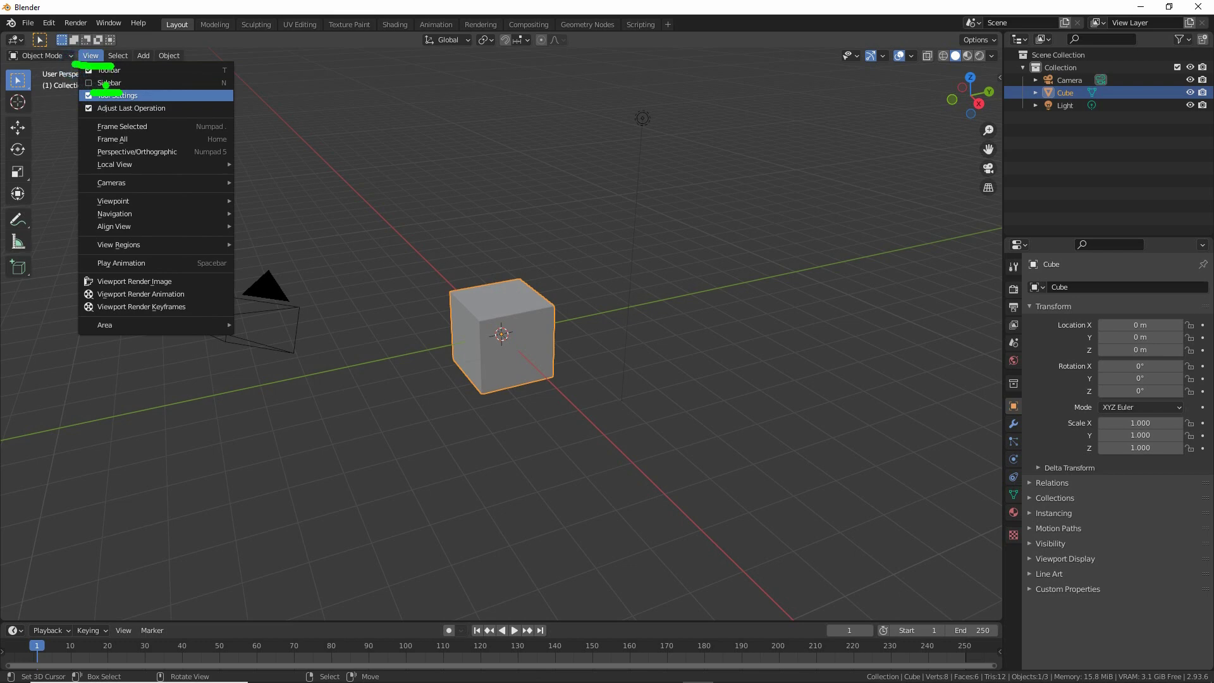
left_click(105, 83)
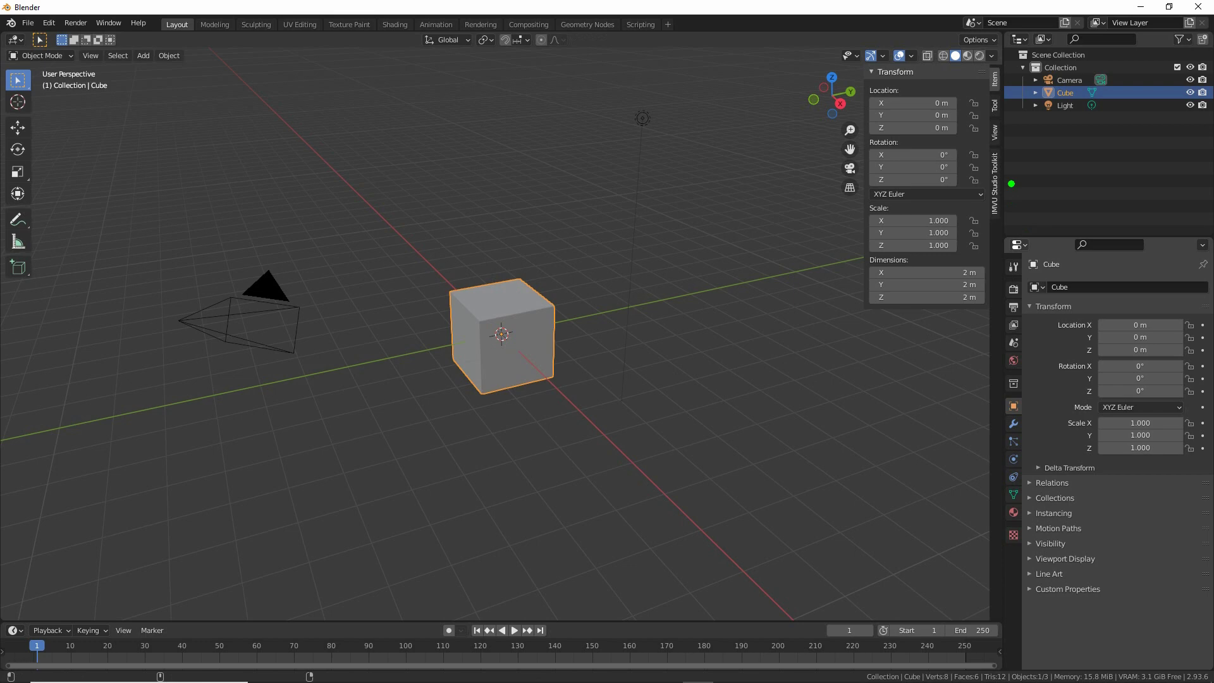
mouse_move(1003, 150)
left_mouse_down()
mouse_move(967, 190)
mouse_move(1020, 198)
mouse_move(1005, 150)
mouse_move(1007, 207)
left_mouse_up()
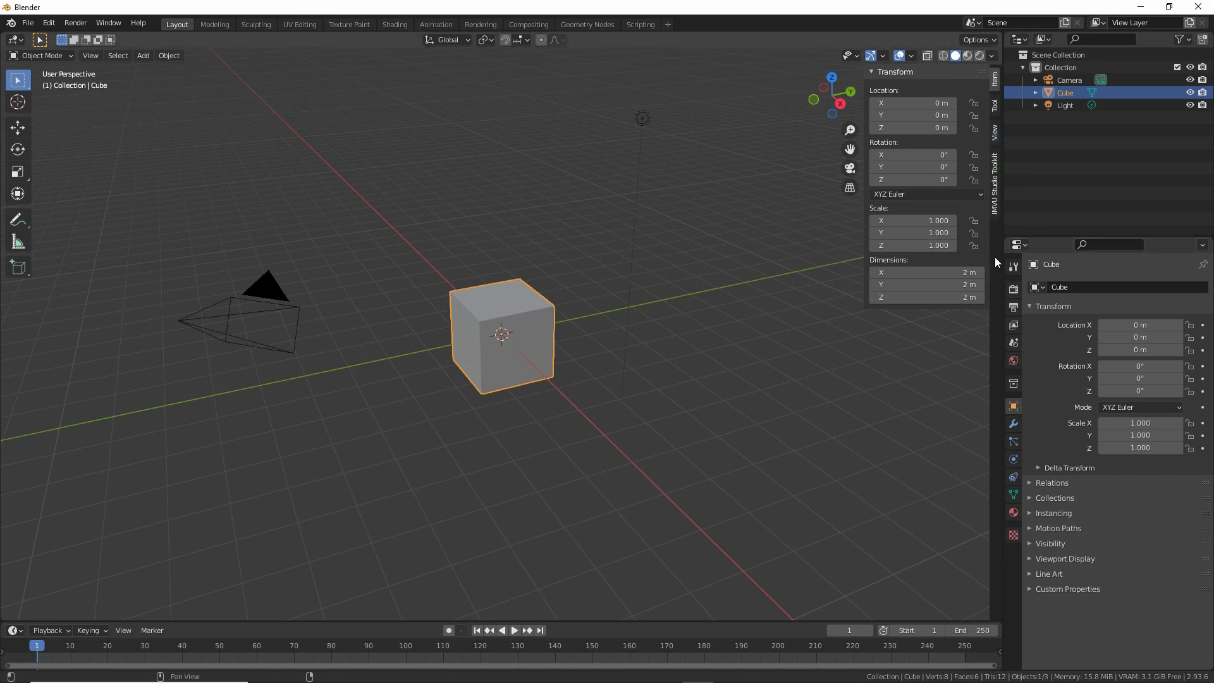
left_click(995, 185)
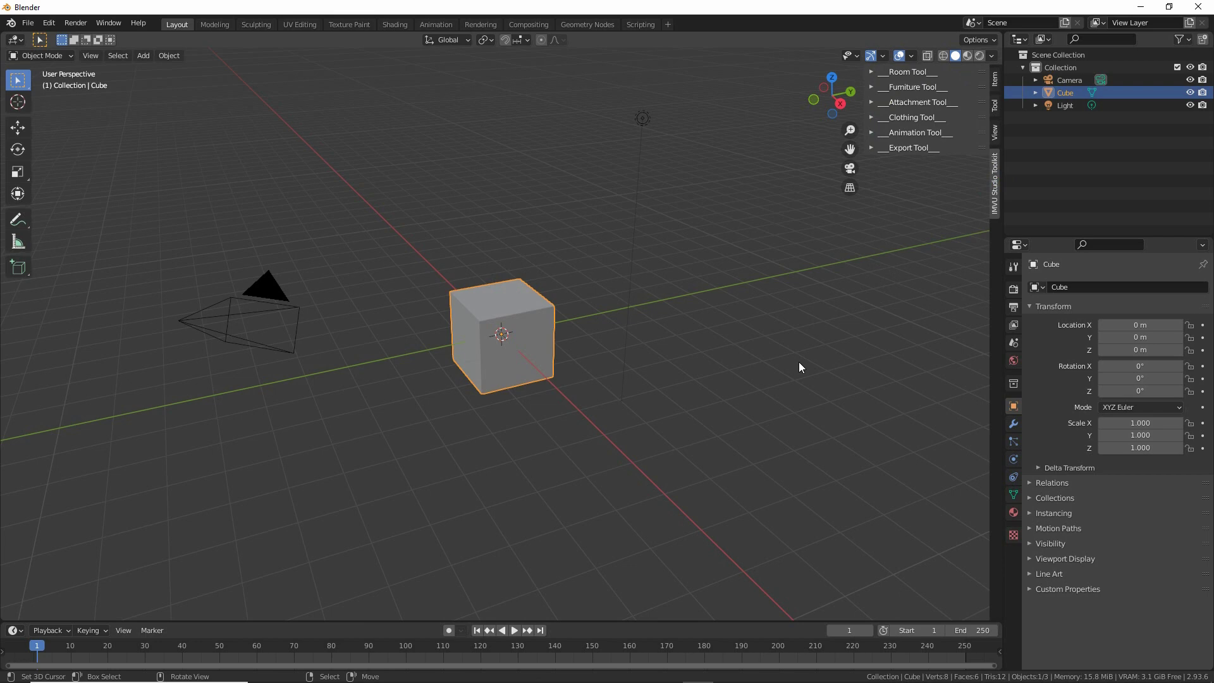
Expand the Animation and Clothing tools, and look over the Attachment, Furniture and Room tools before collapsing those three.
left_click(871, 132)
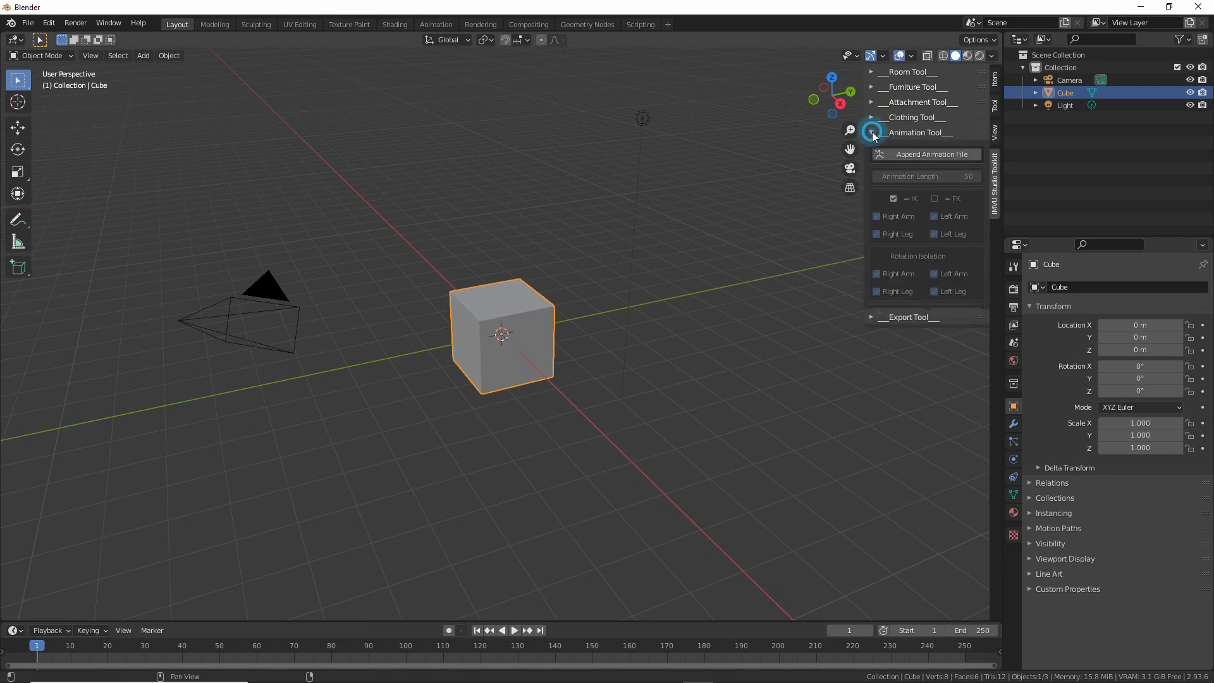
left_click(871, 118)
left_click(871, 102)
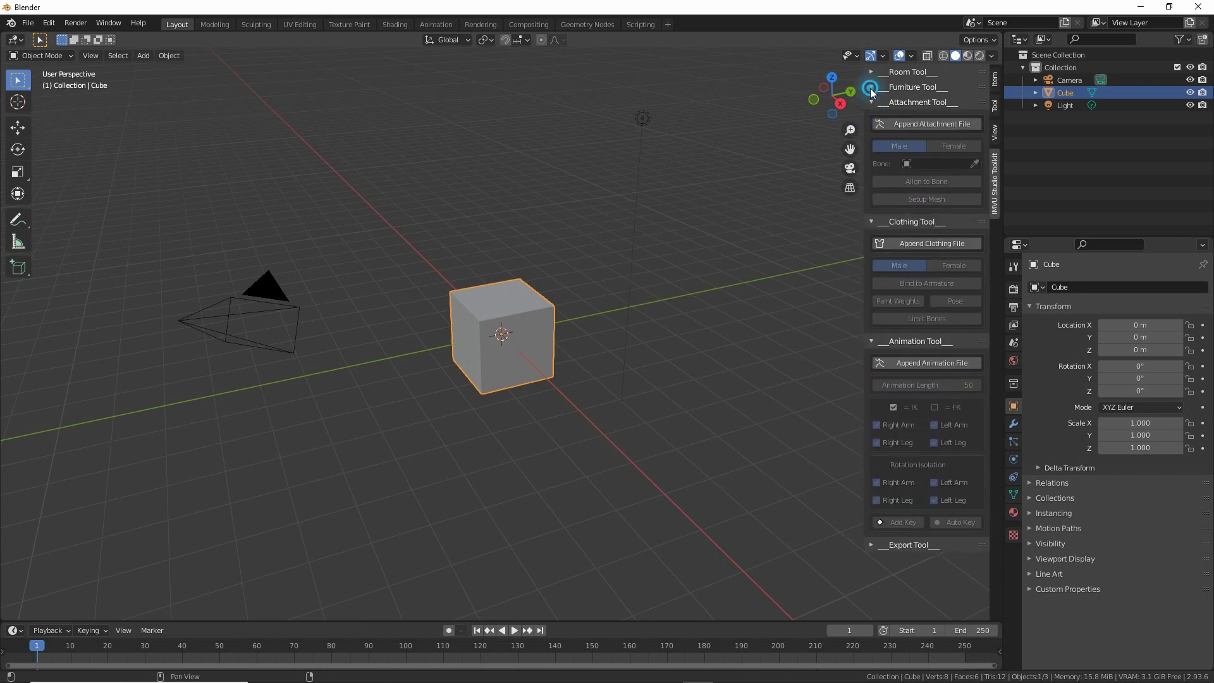
left_click(871, 87)
left_click(870, 72)
left_click(871, 72)
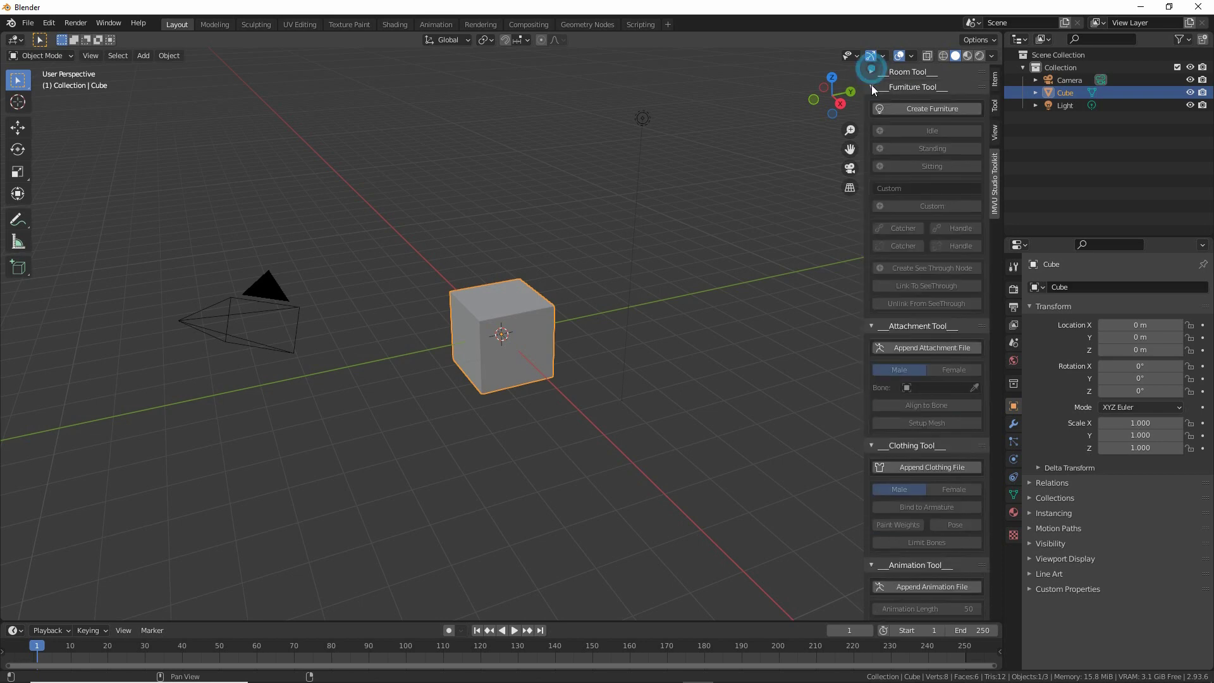
left_click(871, 87)
left_click(871, 103)
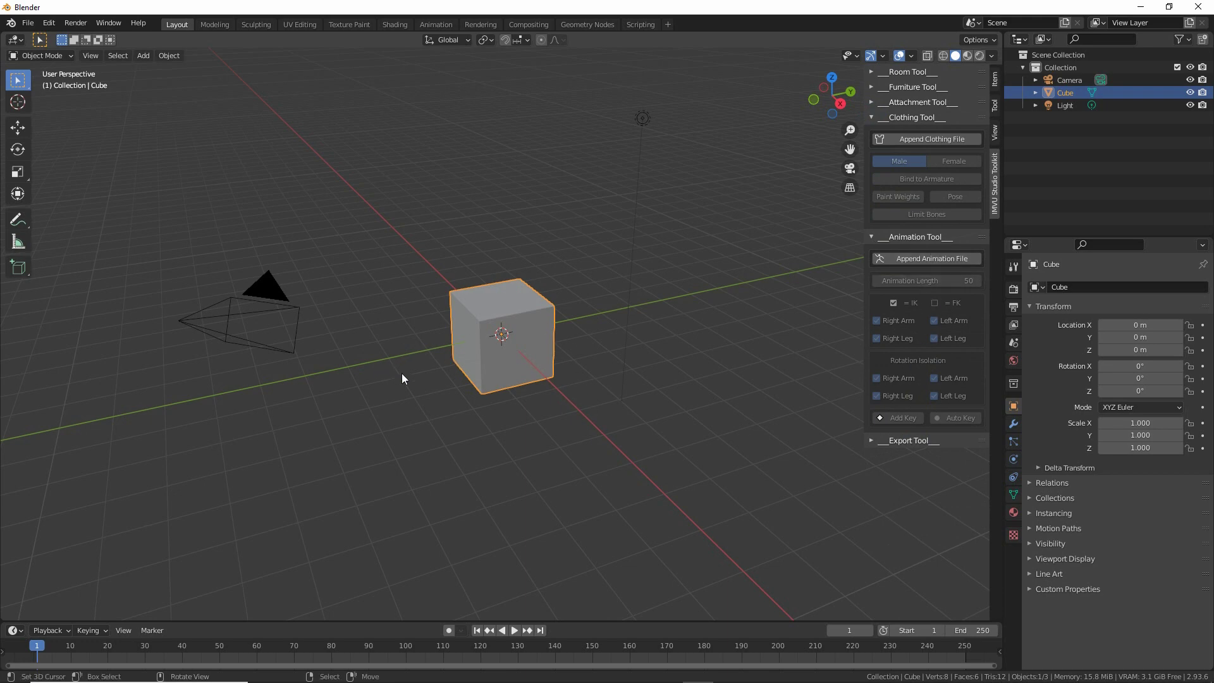
Append the toolkit's animation file to the scene and frame the whole female avatar in the viewport.
mouse_move(402, 378)
middle_mouse_down()
mouse_move(667, 377)
mouse_move(398, 376)
middle_mouse_up()
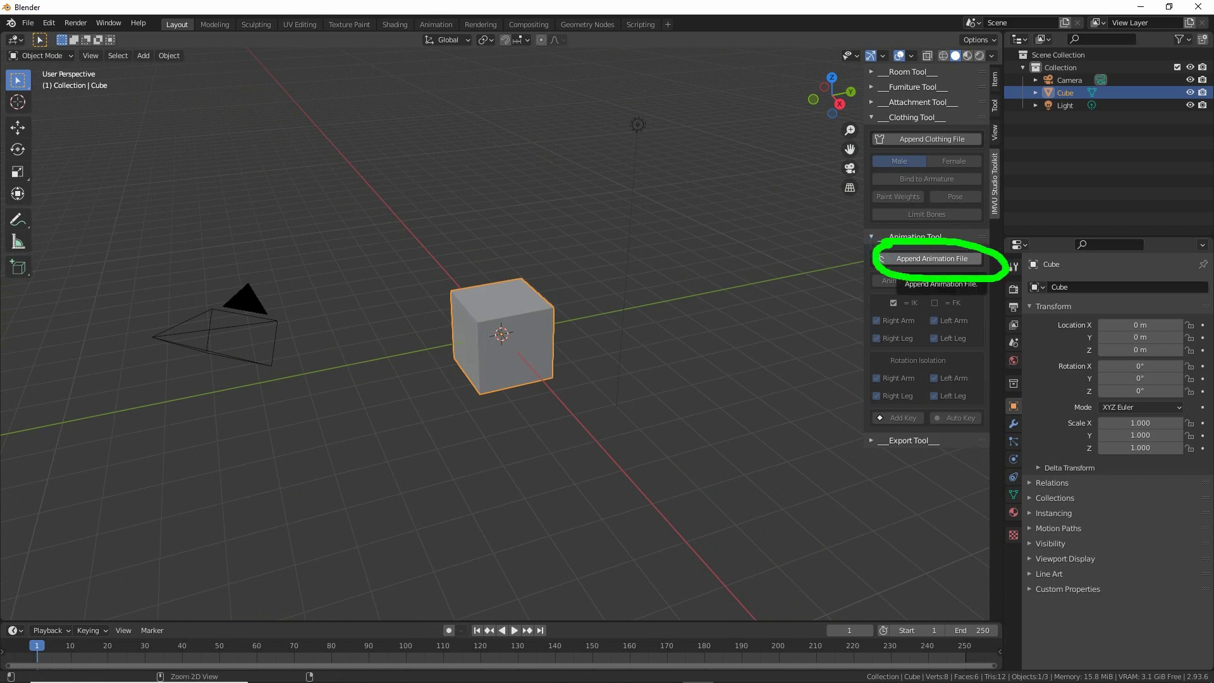
left_click(932, 259)
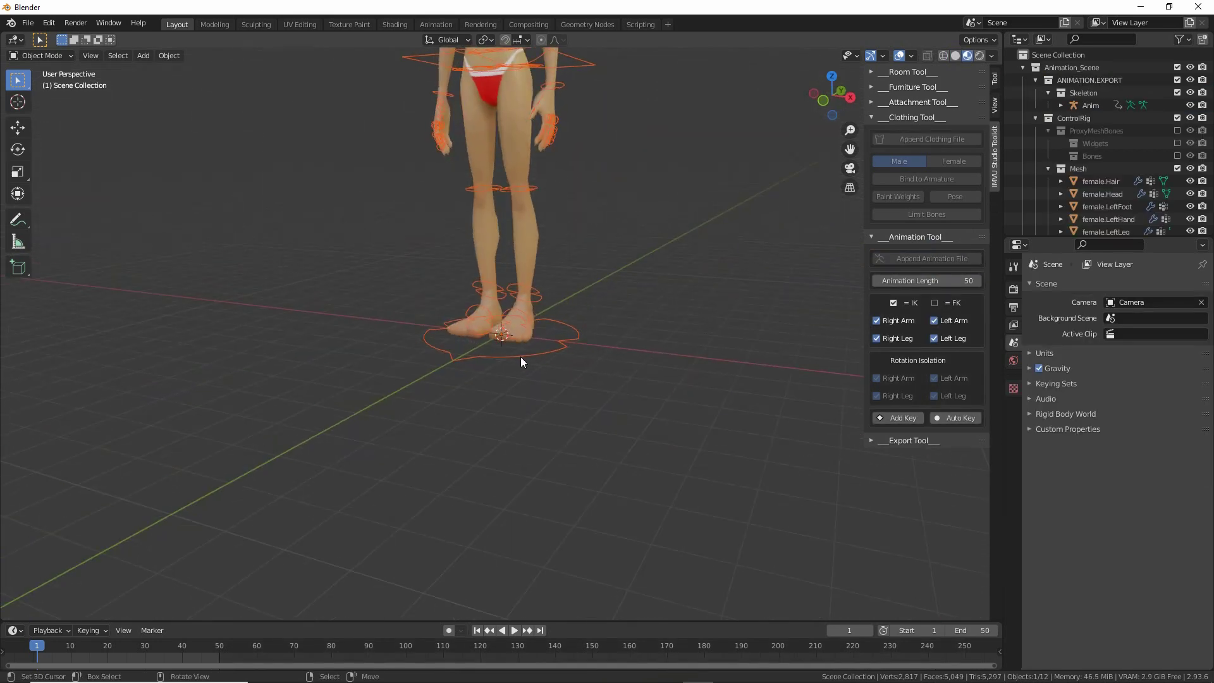
middle_click_drag(555, 217, 594, 419)
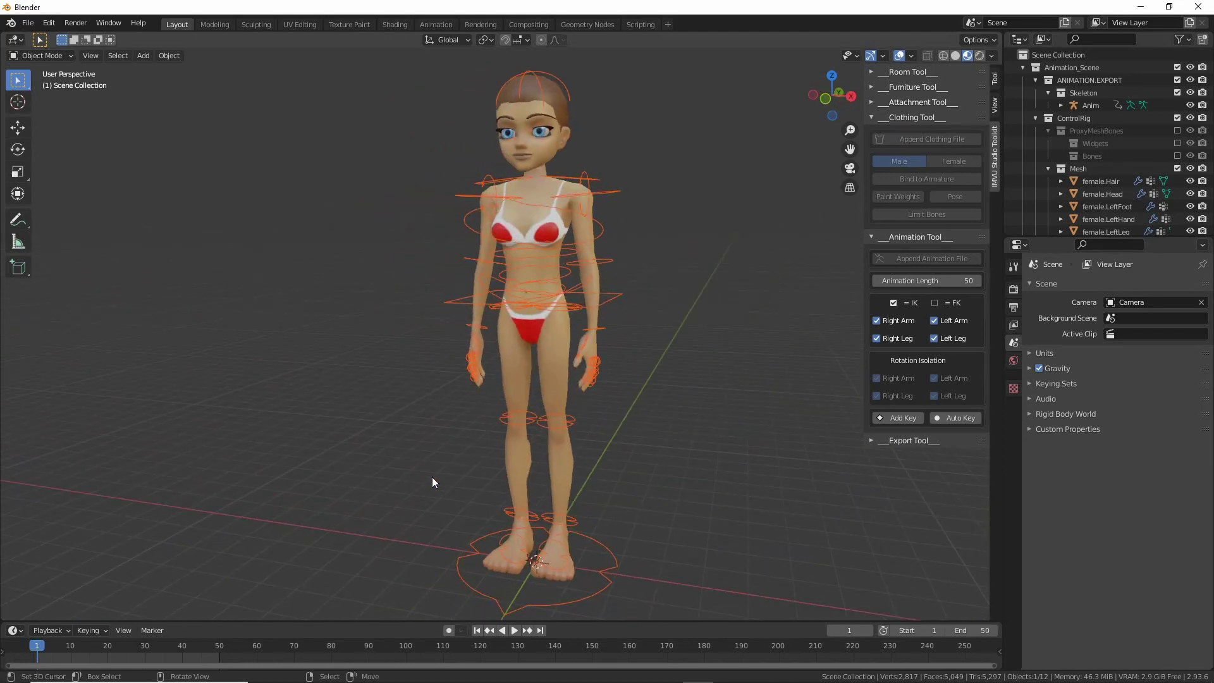